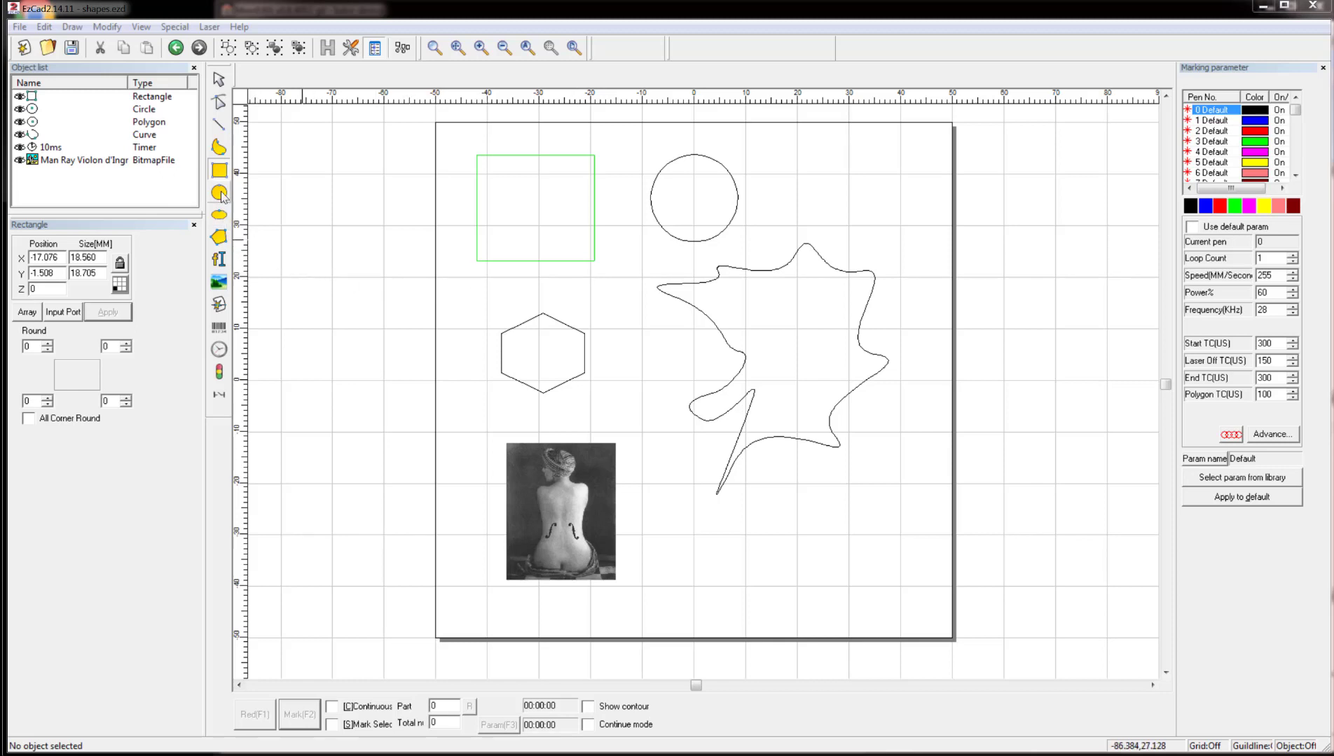
pyautogui.click(219, 172)
pyautogui.moveTo(601, 296); pyautogui.dragTo(675, 393)
pyautogui.click(327, 47)
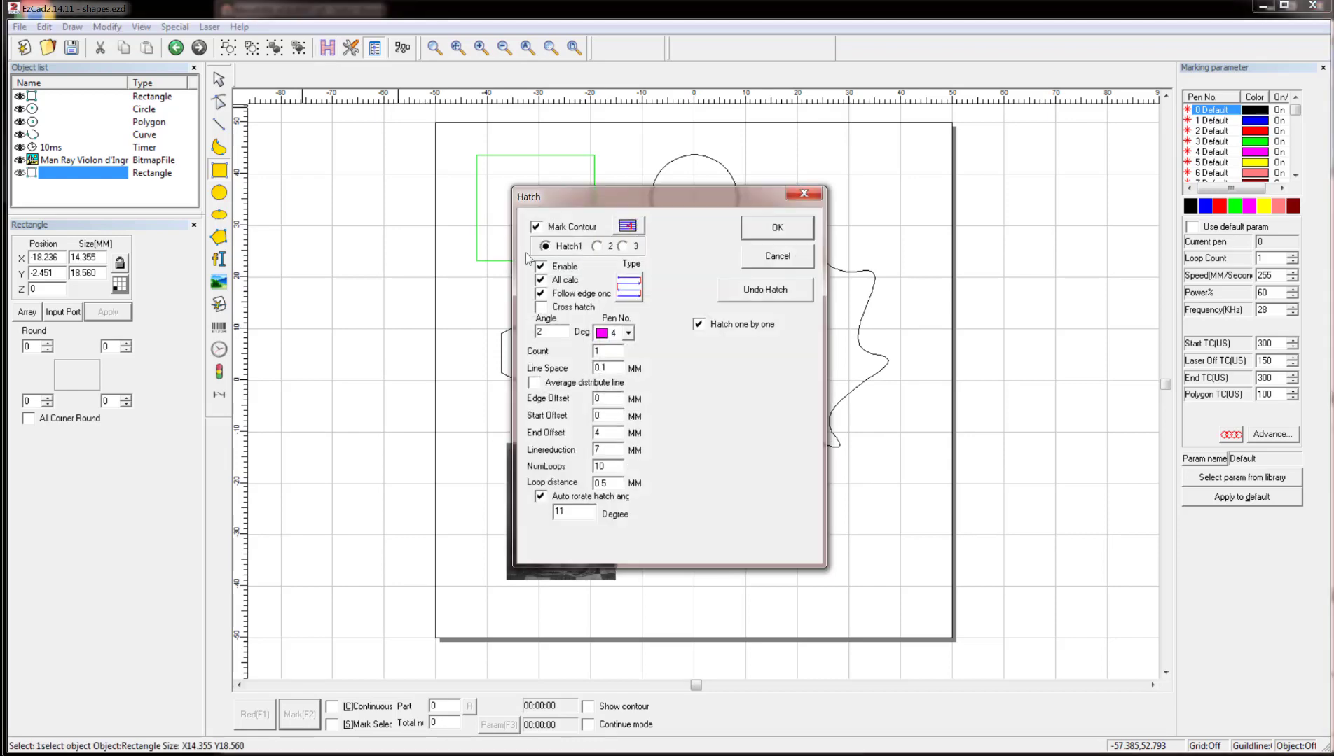
pyautogui.click(762, 235)
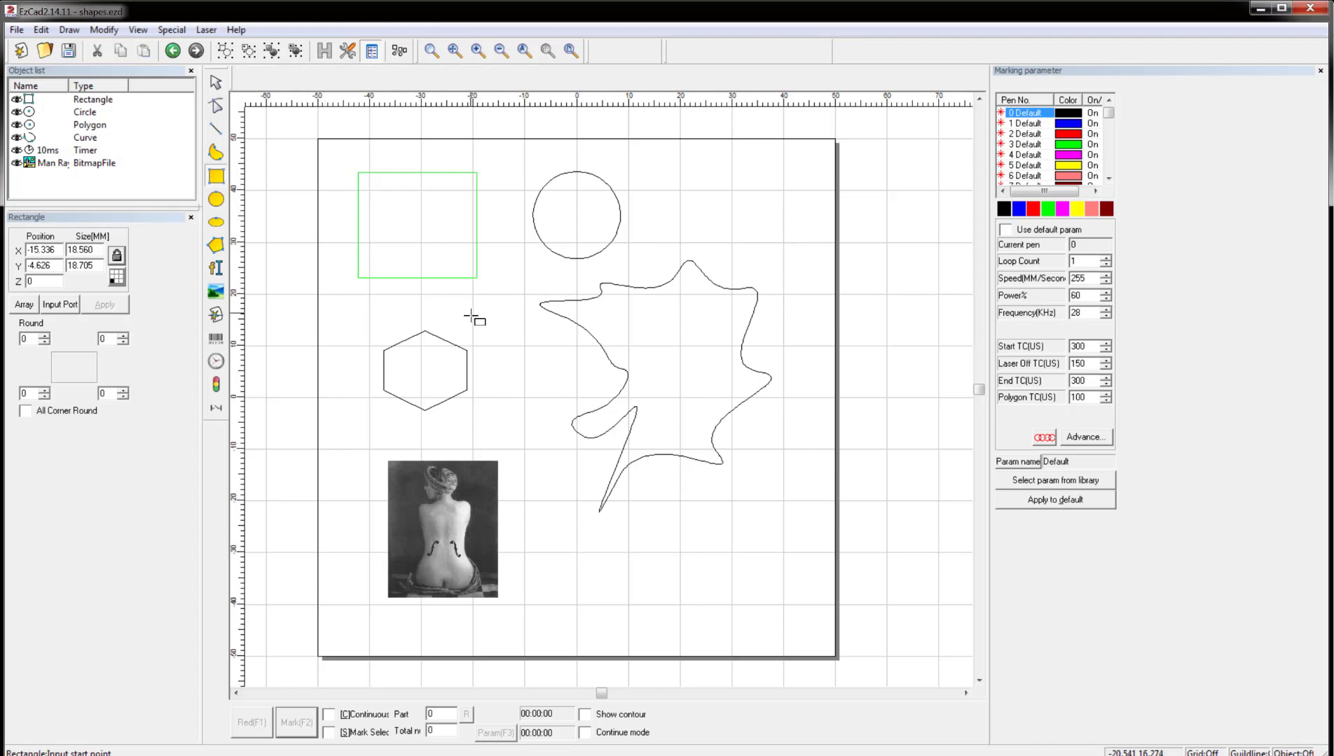
# Draw a rectangle about 21 × 22 mm between the hexagon and the freeform curve, and hatch it with pen 4 at 0.1 mm line spacing.
pyautogui.click(481, 309)
pyautogui.moveTo(507, 342); pyautogui.dragTo(587, 421)
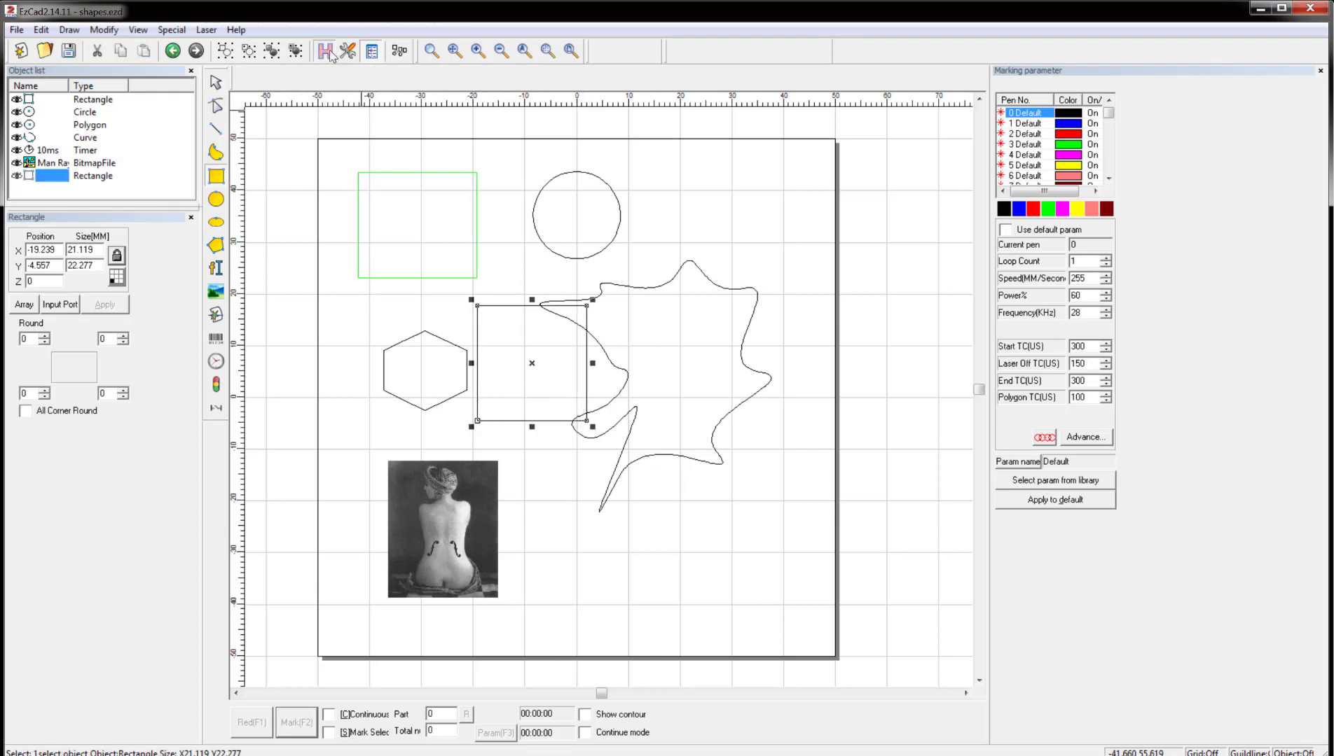
pyautogui.hotkey('ctrl', 'h')
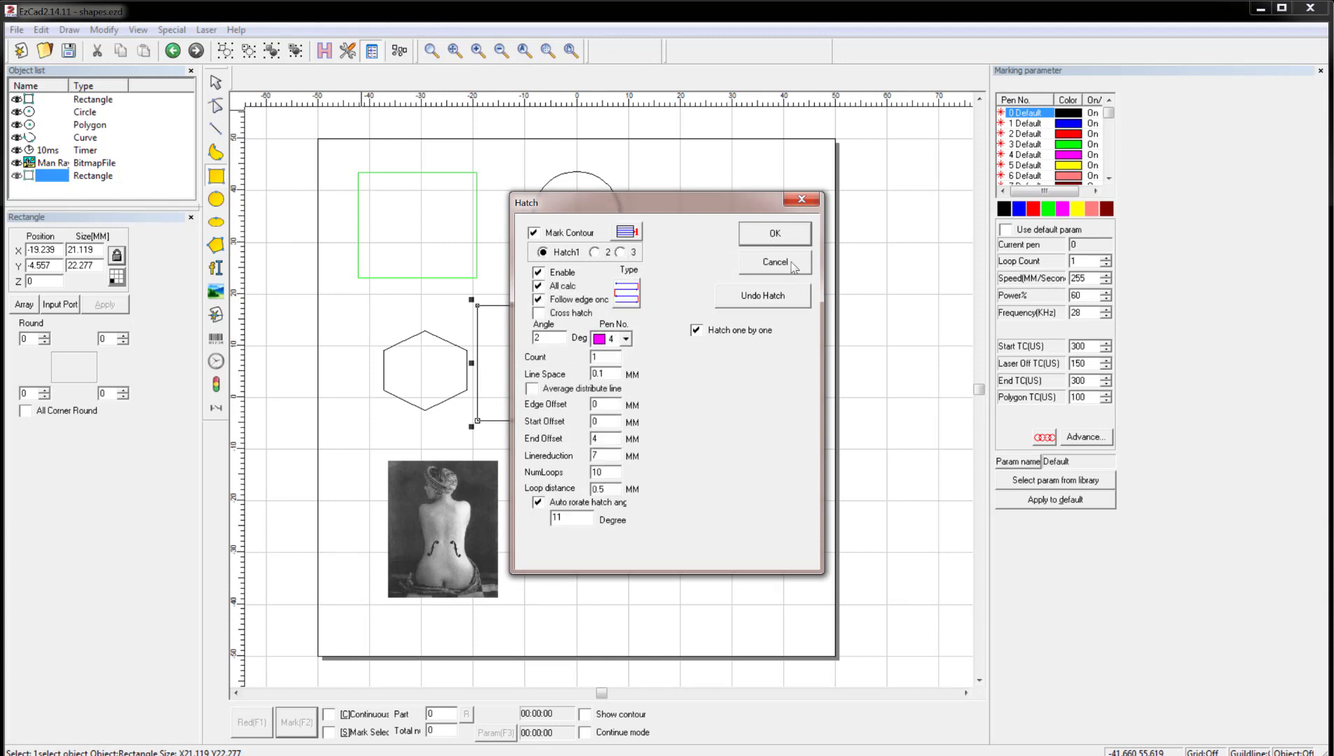
pyautogui.click(774, 235)
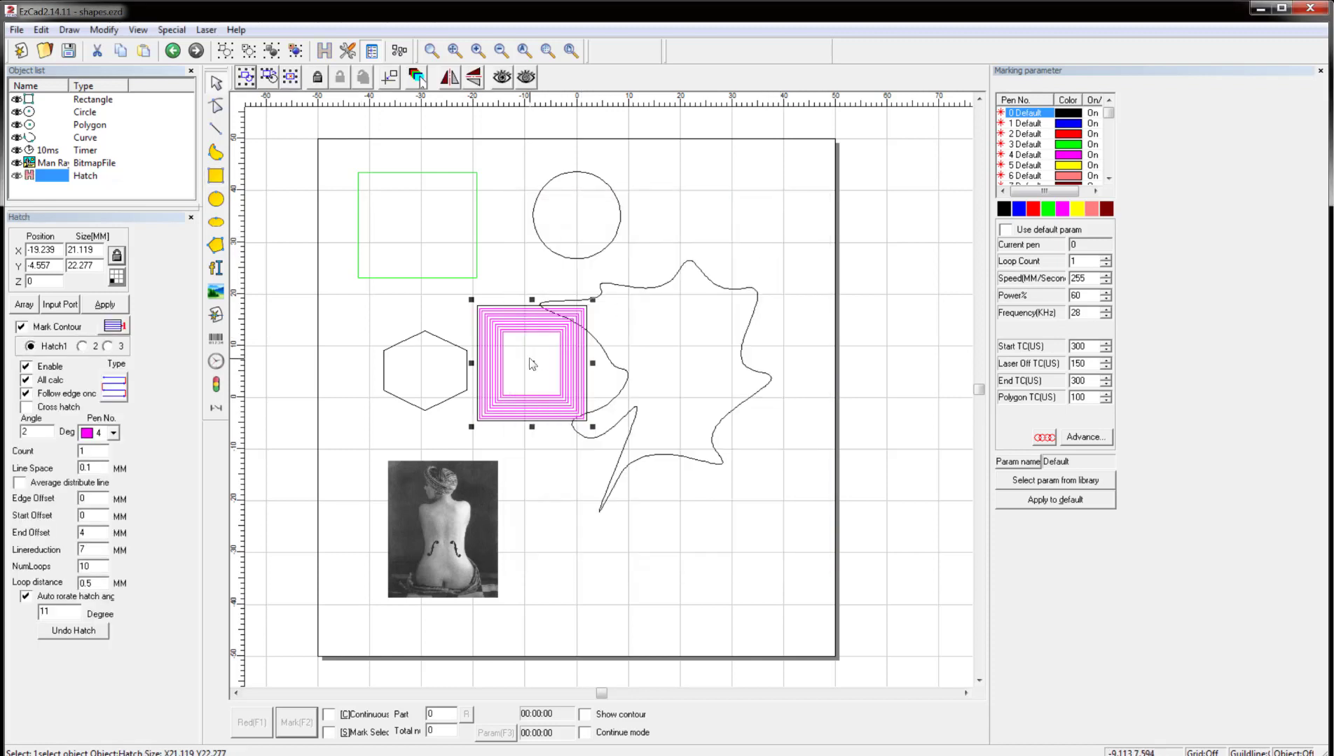
pyautogui.moveTo(534, 365); pyautogui.dragTo(537, 369)
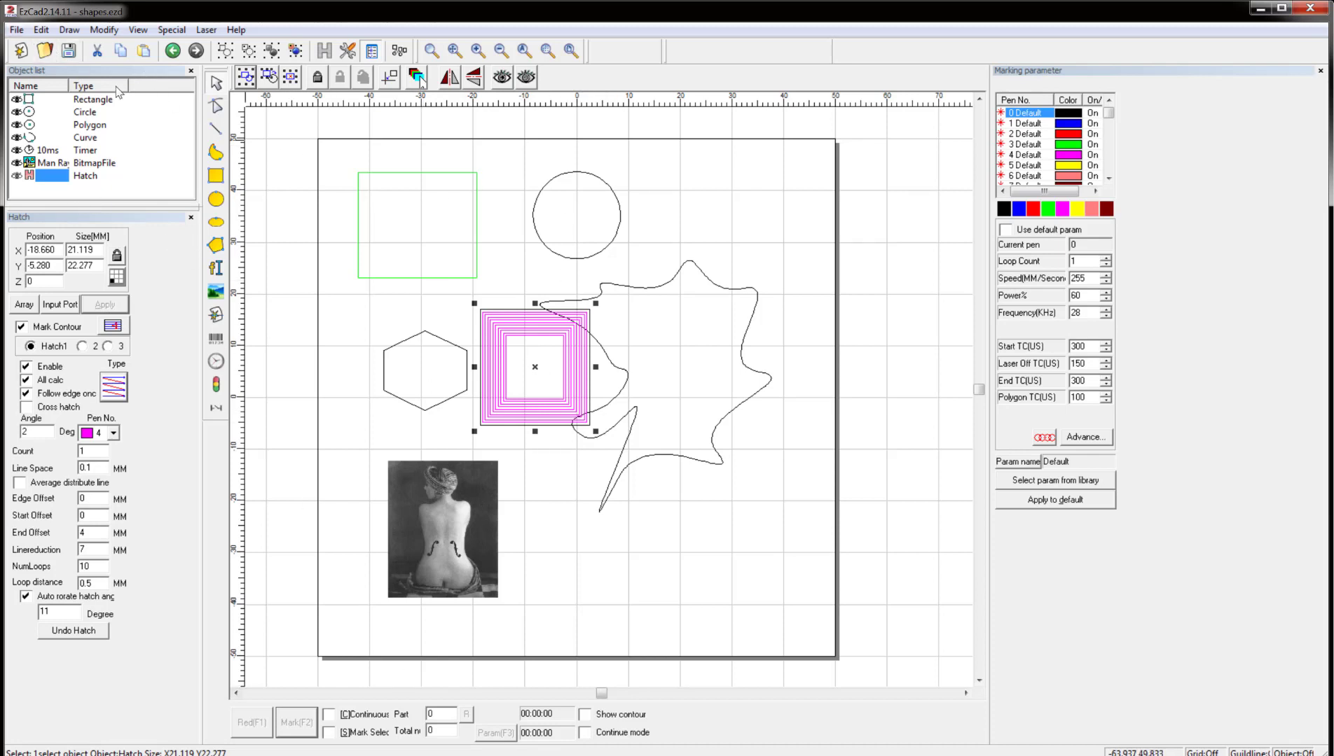
# Save the whole drawing to the desktop as dsfasdfasfsad.ezd and load that file into MeerK40t.
pyautogui.click(16, 30)
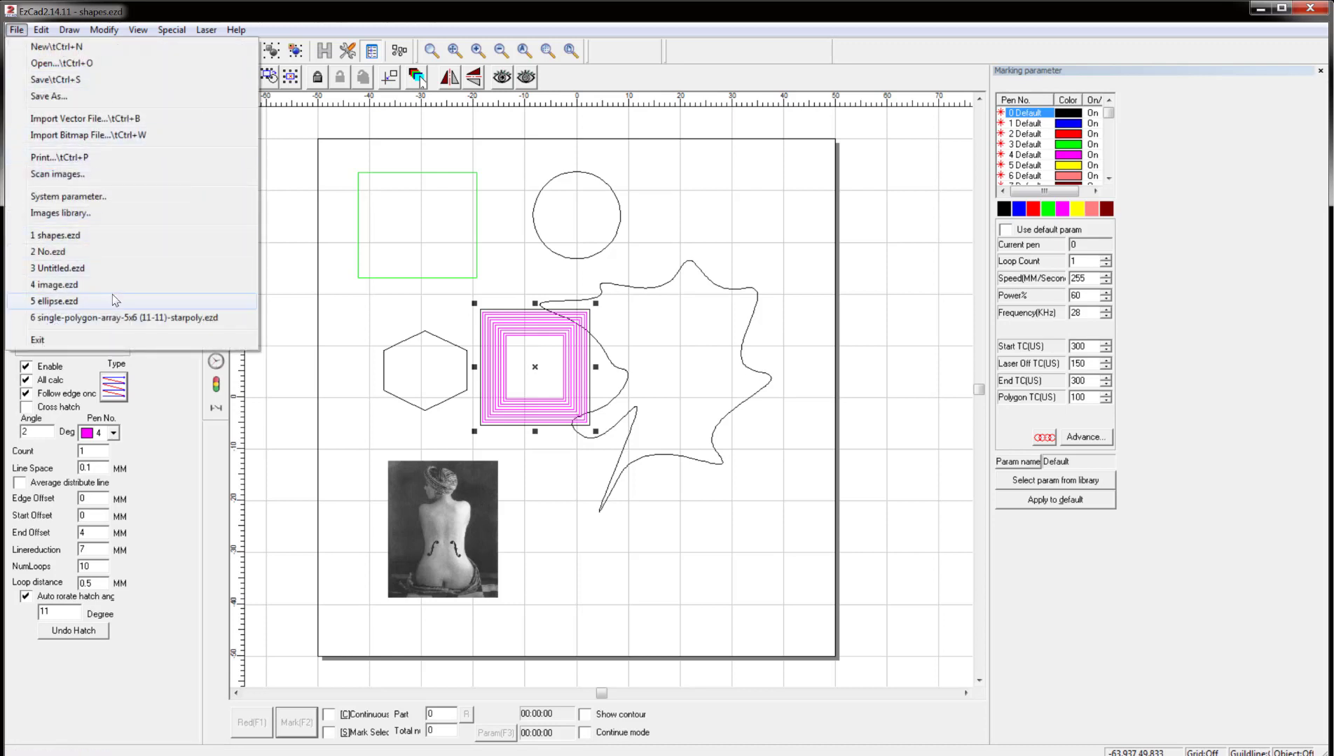
pyautogui.click(75, 96)
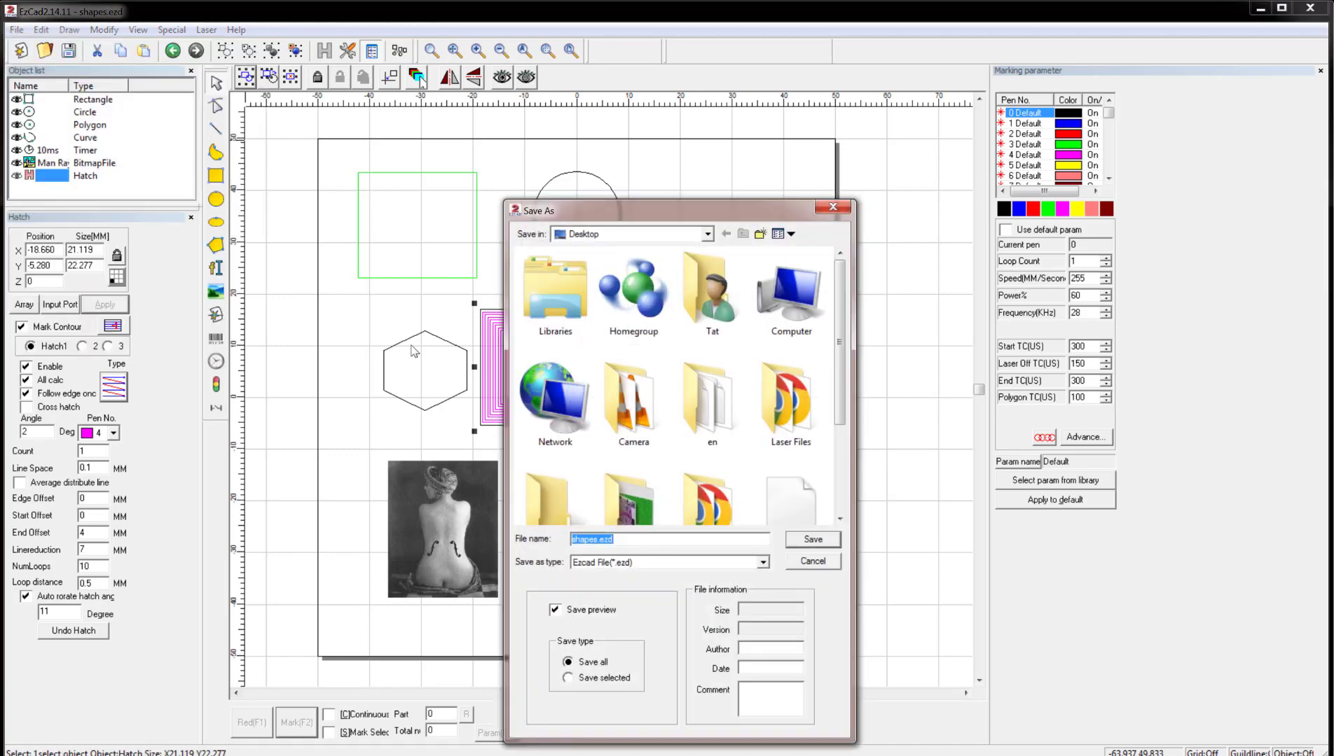
pyautogui.write('dsfasdfasfsad')
pyautogui.click(812, 539)
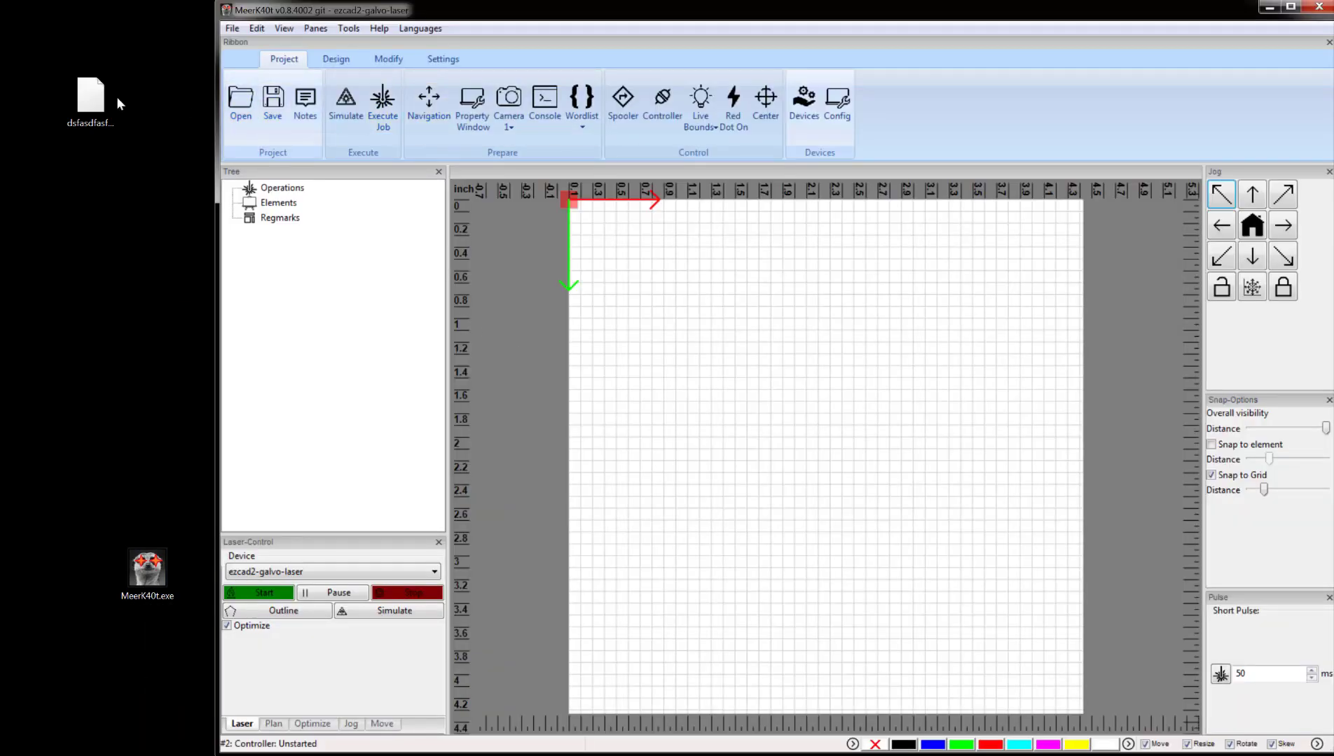
pyautogui.moveTo(117, 104); pyautogui.dragTo(714, 318)
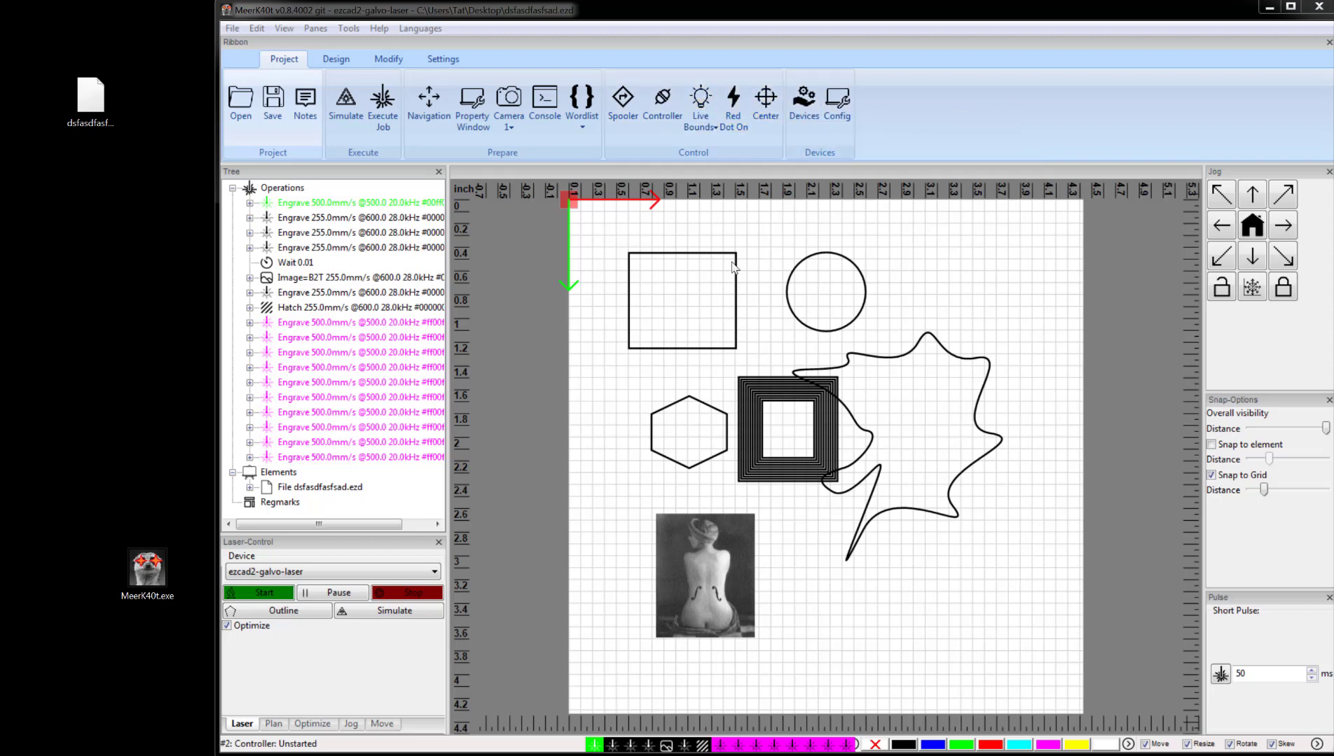
# Disable the Hatch operation among the imported operations.
pyautogui.click(288, 265)
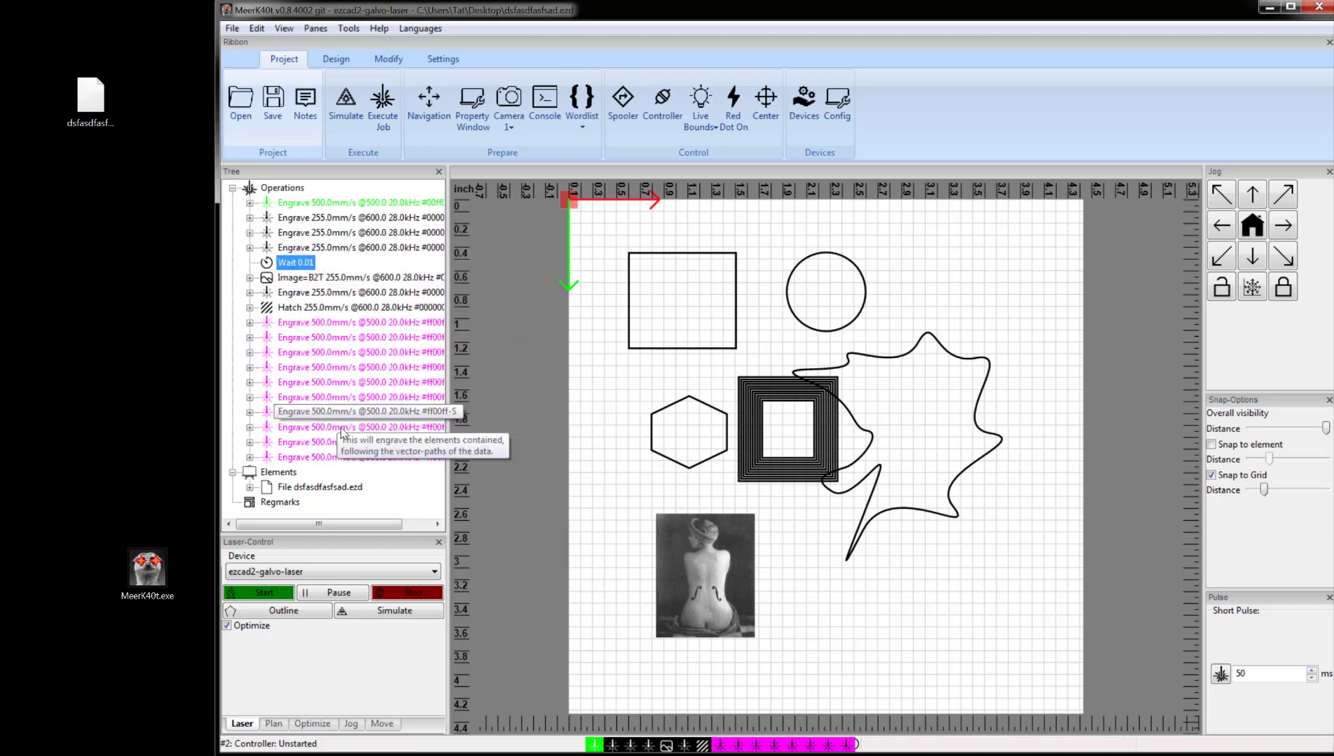
pyautogui.click(305, 313)
pyautogui.rightClick(306, 315)
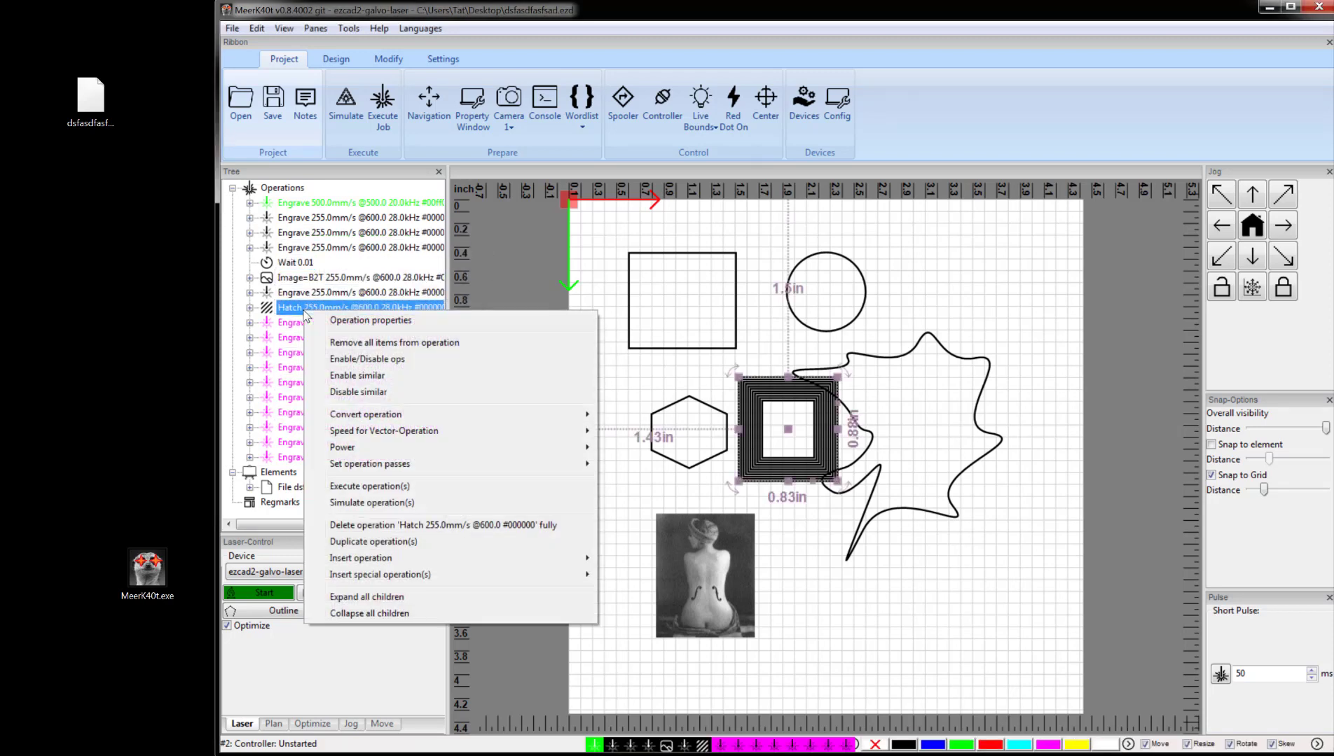
pyautogui.click(356, 356)
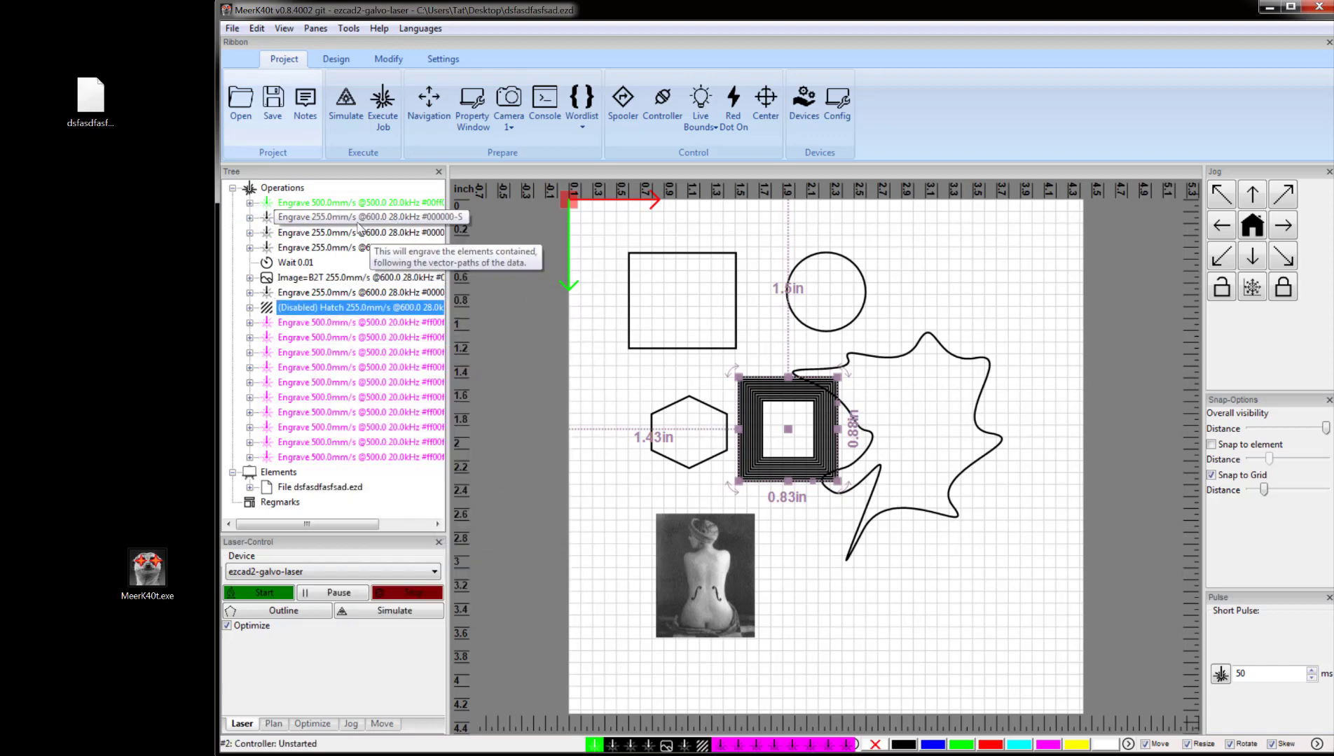
# Compare the circle's Engrave operation properties with the default pen parameters in EzCad, and close the properties.
pyautogui.doubleClick(270, 217)
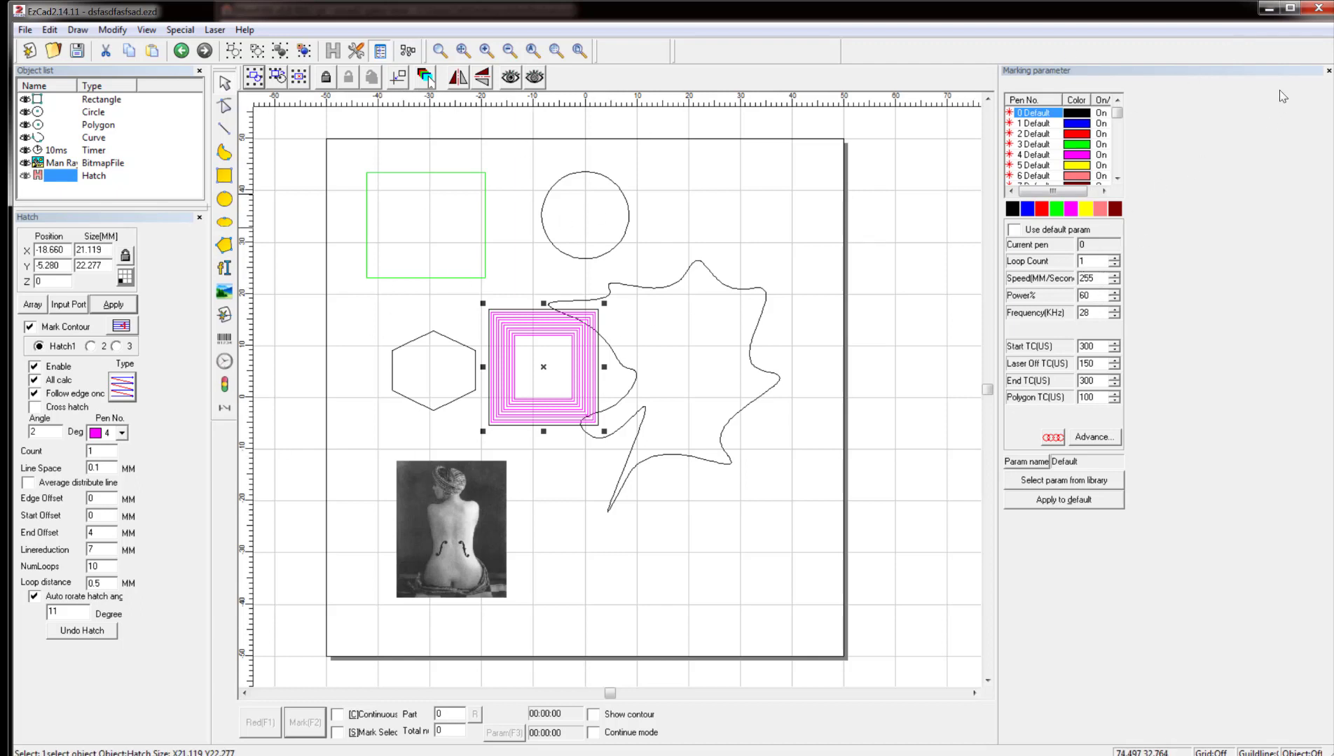
pyautogui.click(1270, 10)
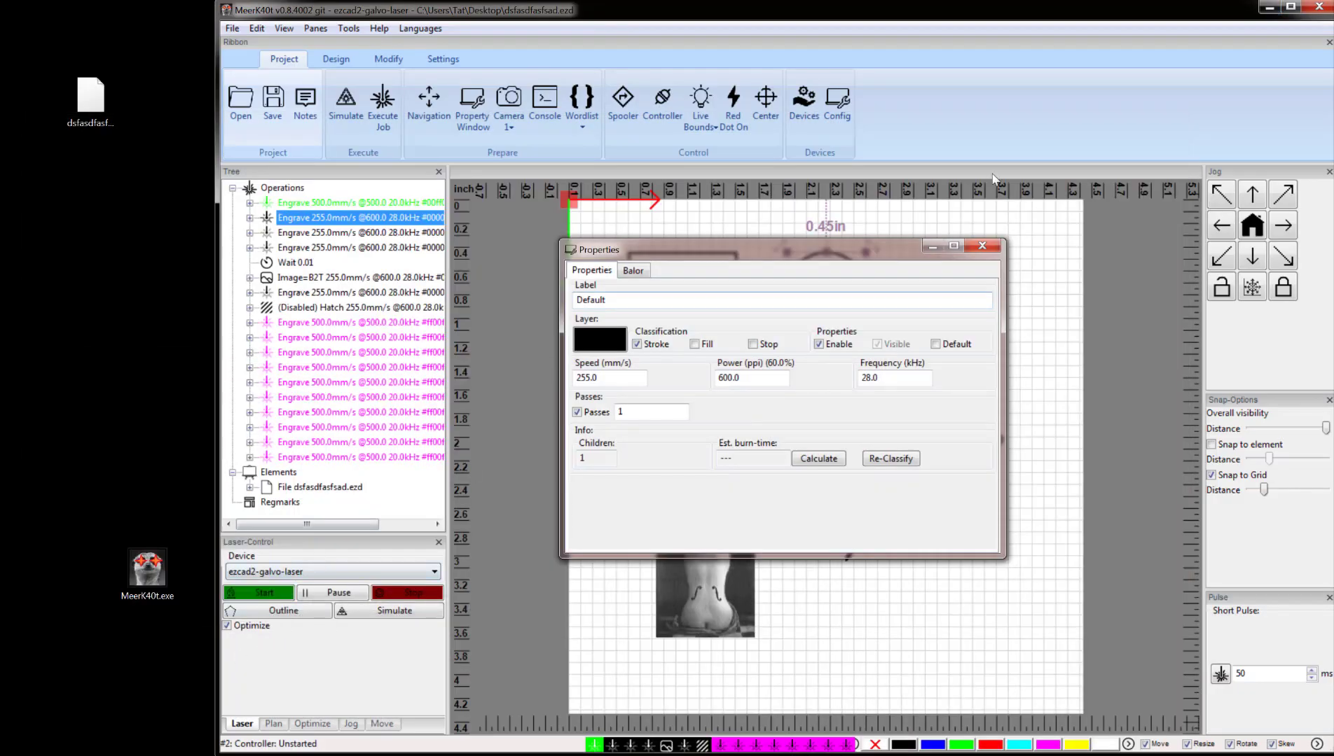
pyautogui.click(982, 246)
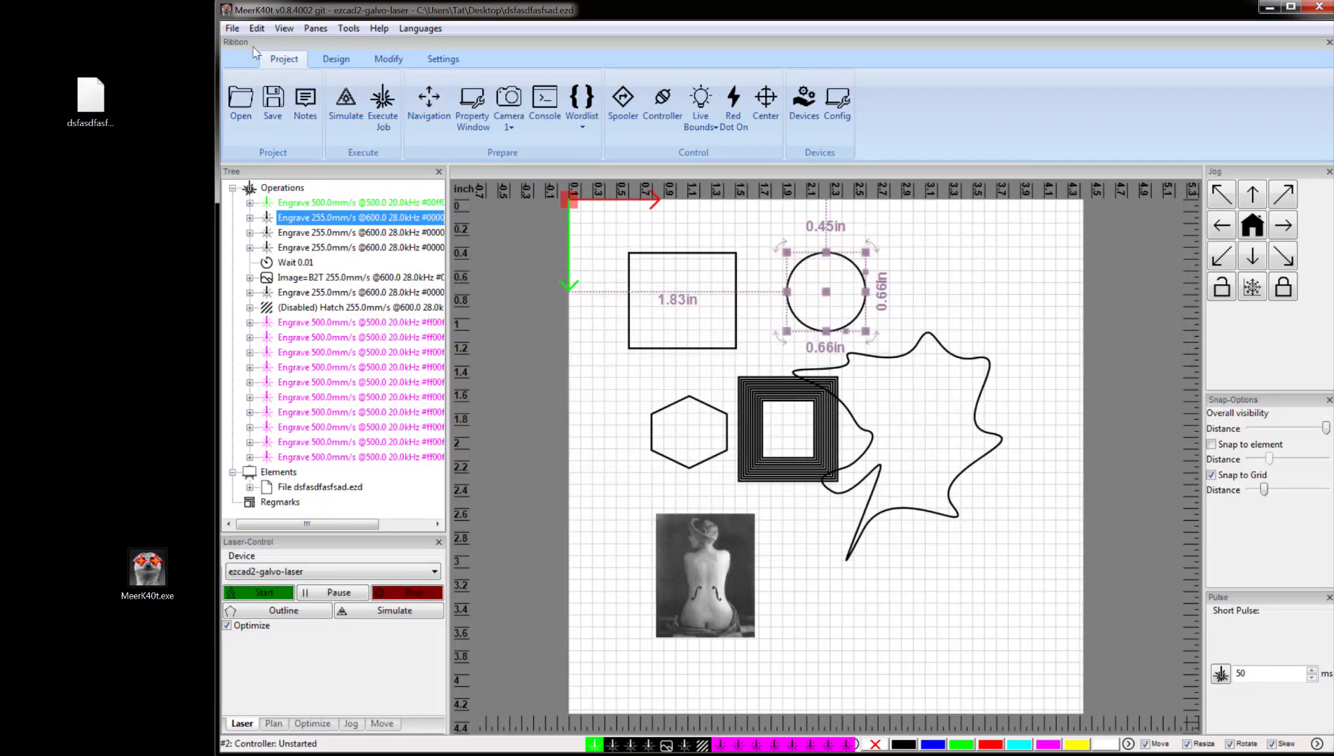
# Save the project to the desktop as the SVG file dfasdfasdf.
pyautogui.click(233, 29)
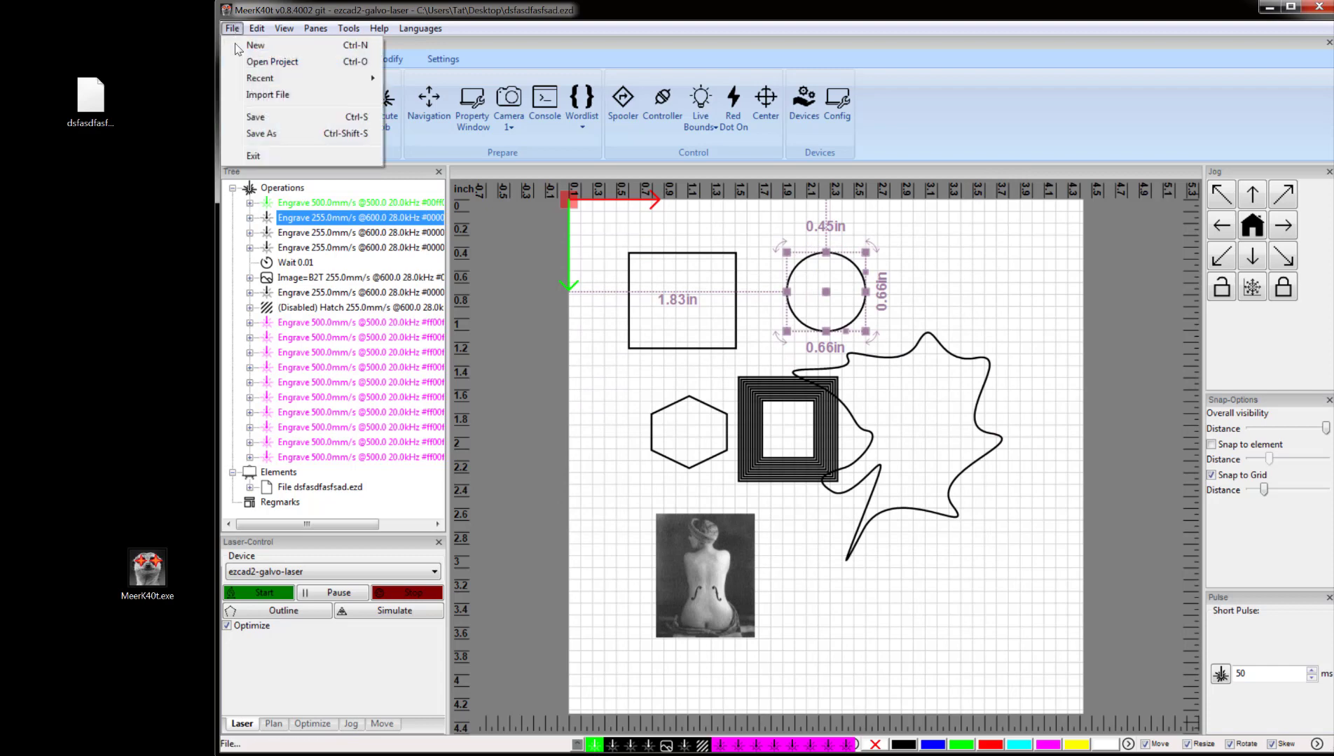
pyautogui.click(271, 135)
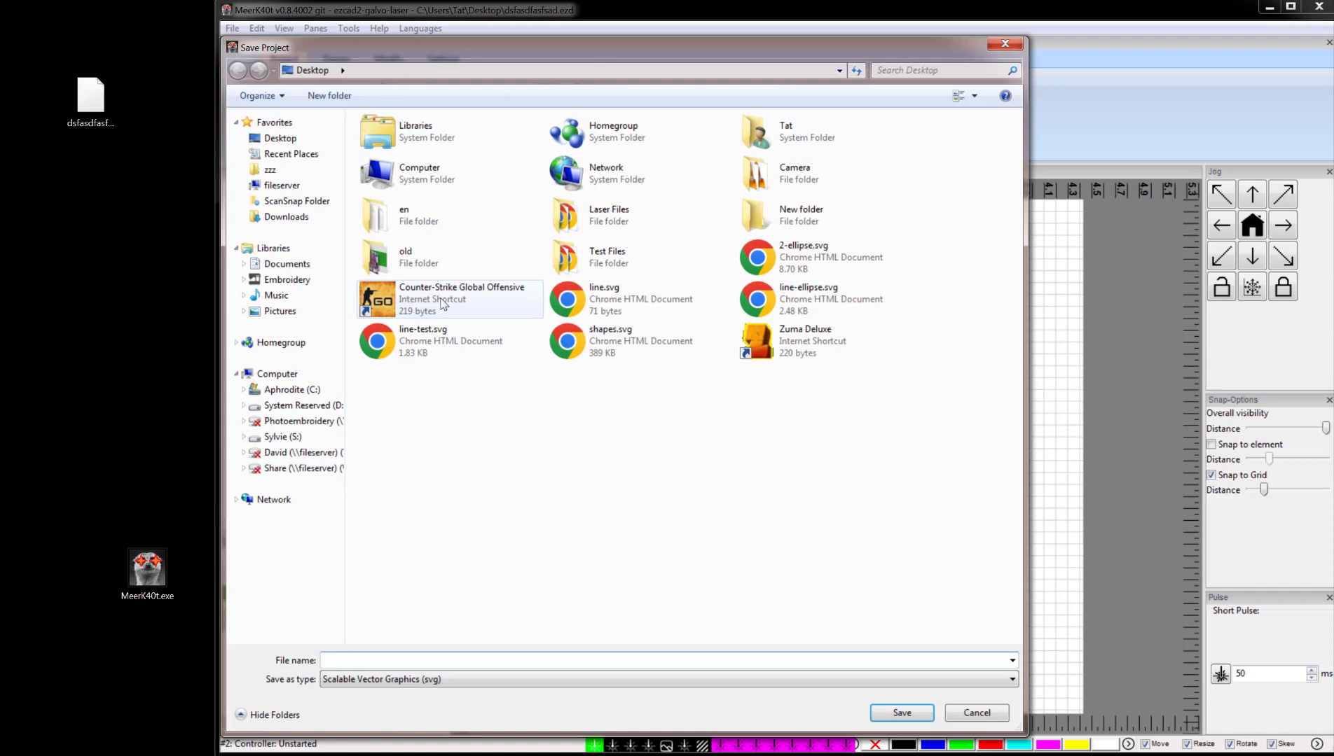
pyautogui.write('dfasdfasdf')
pyautogui.click(900, 713)
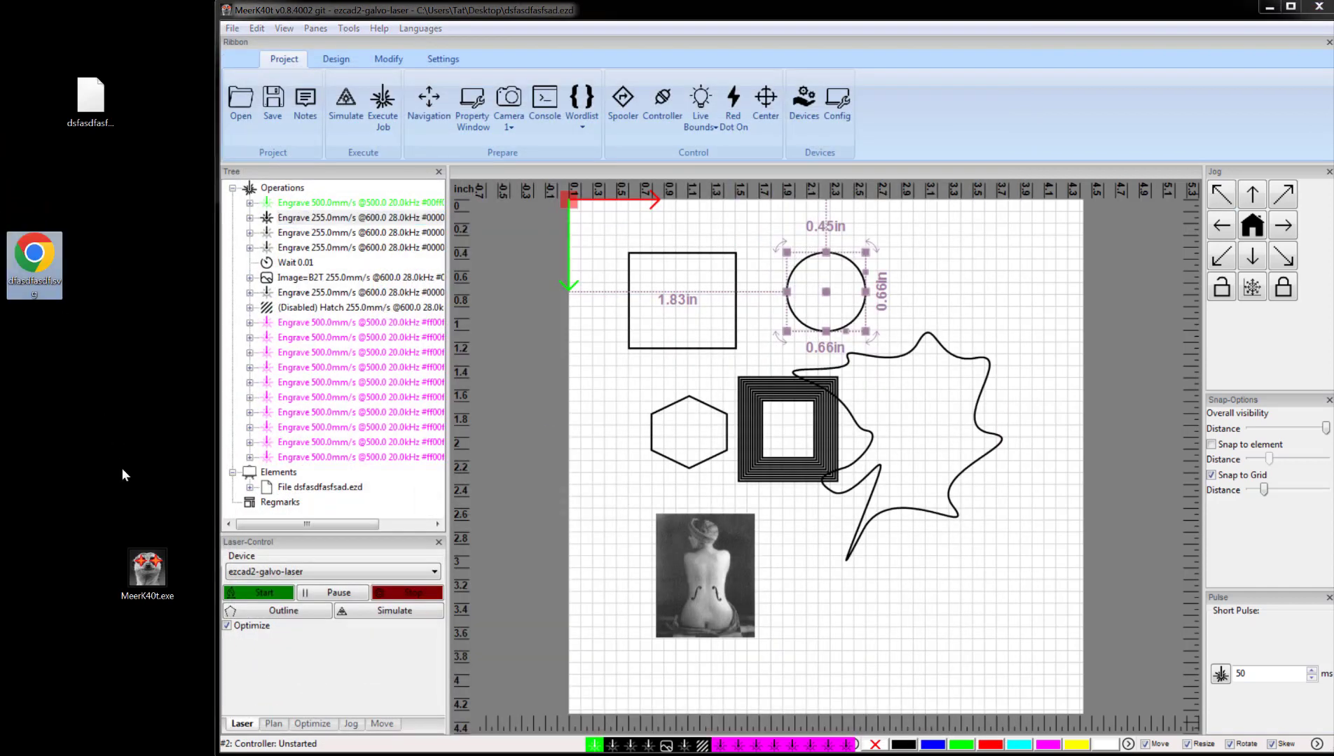
# View the exported dfasdfasdf.svg in the web browser and close it.
pyautogui.click(1050, 144)
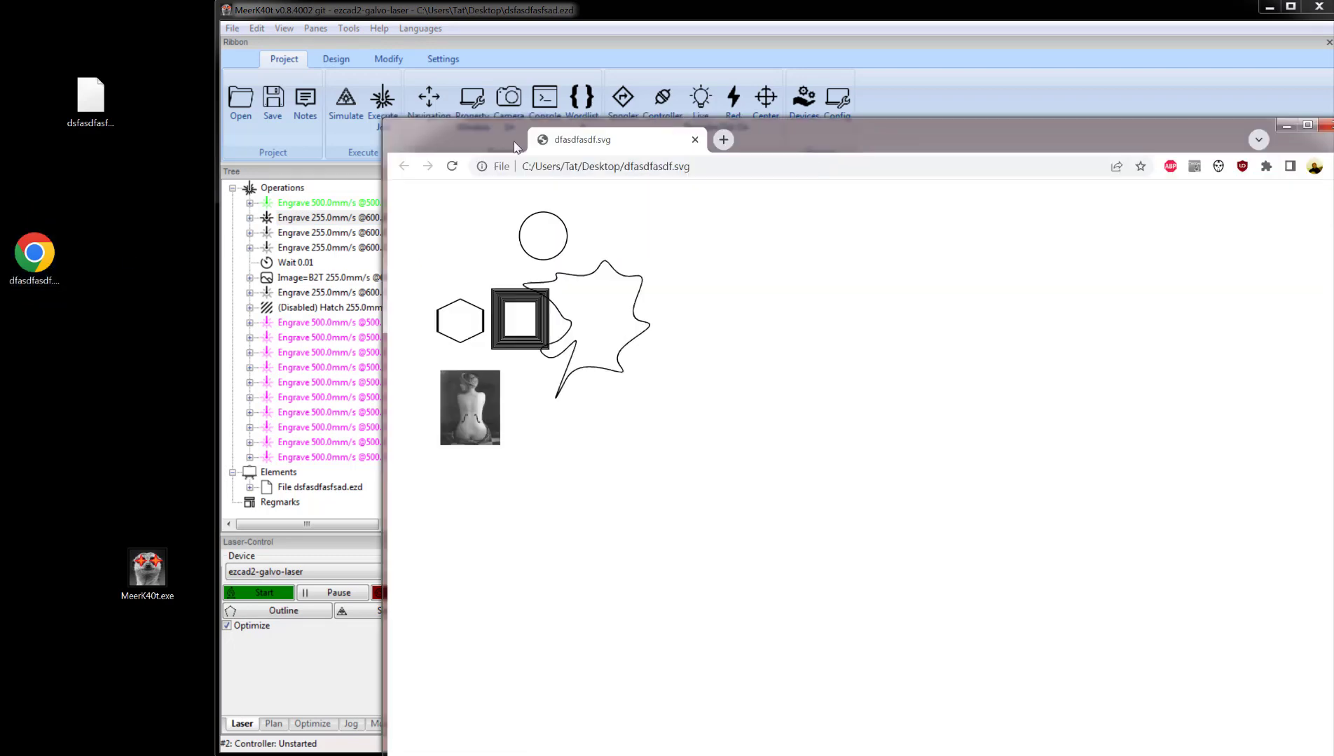
pyautogui.moveTo(595, 145); pyautogui.dragTo(439, 143)
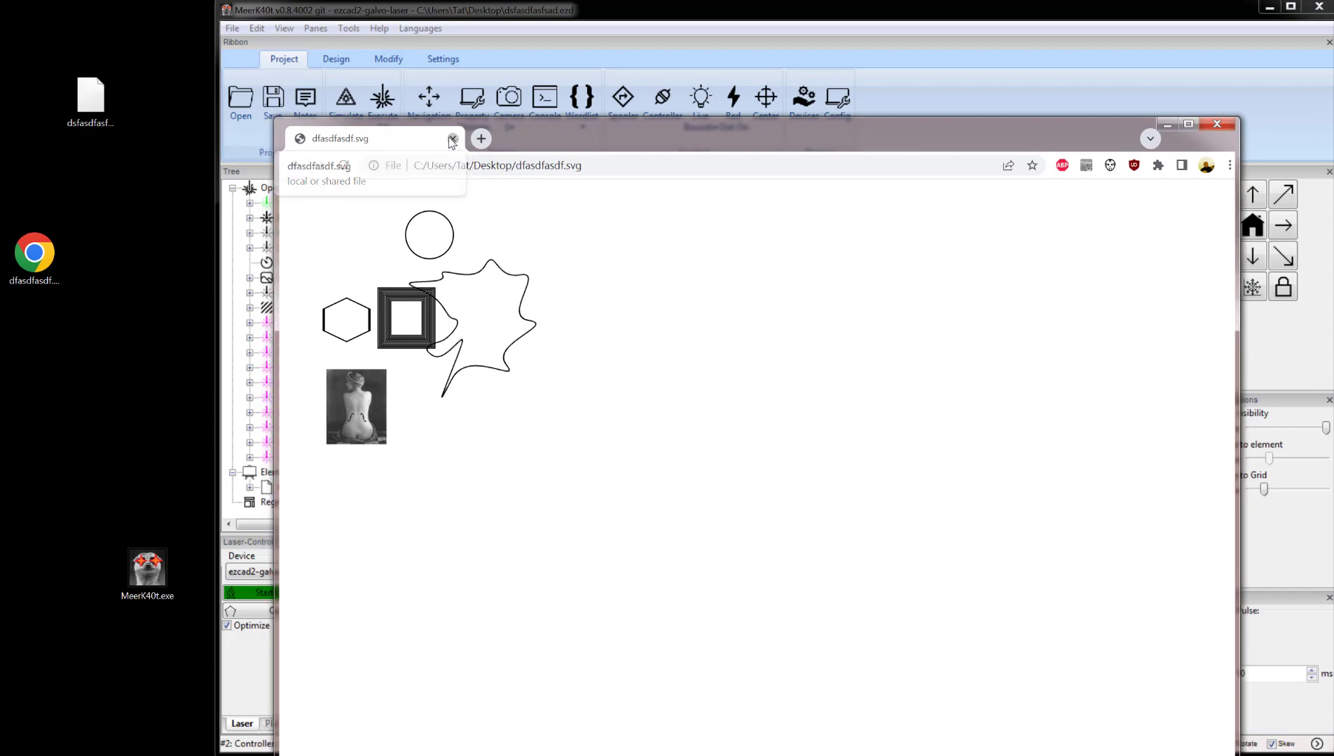
pyautogui.click(447, 139)
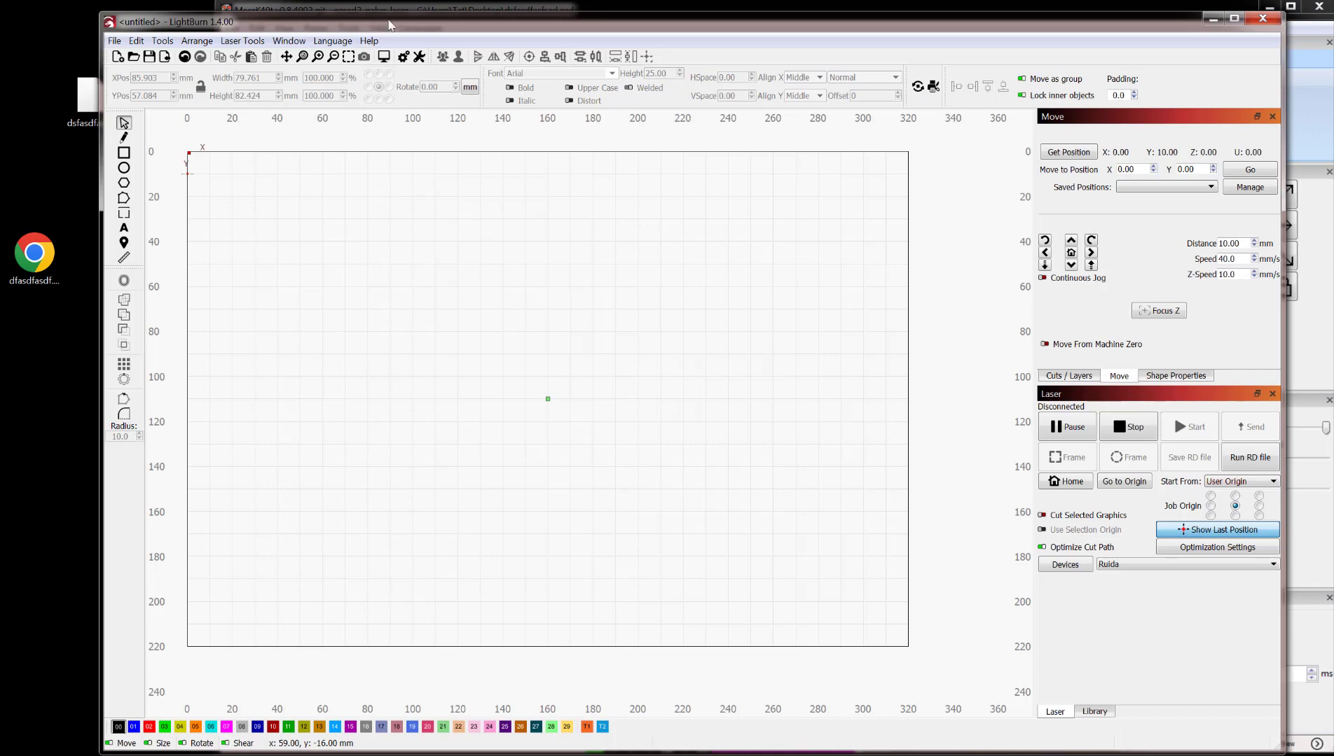
# Import dfasdfasdf.svg from the desktop into the empty LightBurn project.
pyautogui.moveTo(25, 269); pyautogui.dragTo(515, 321)
pyautogui.scroll(6, 515, 321)
pyautogui.scroll(-5, 698, 325)
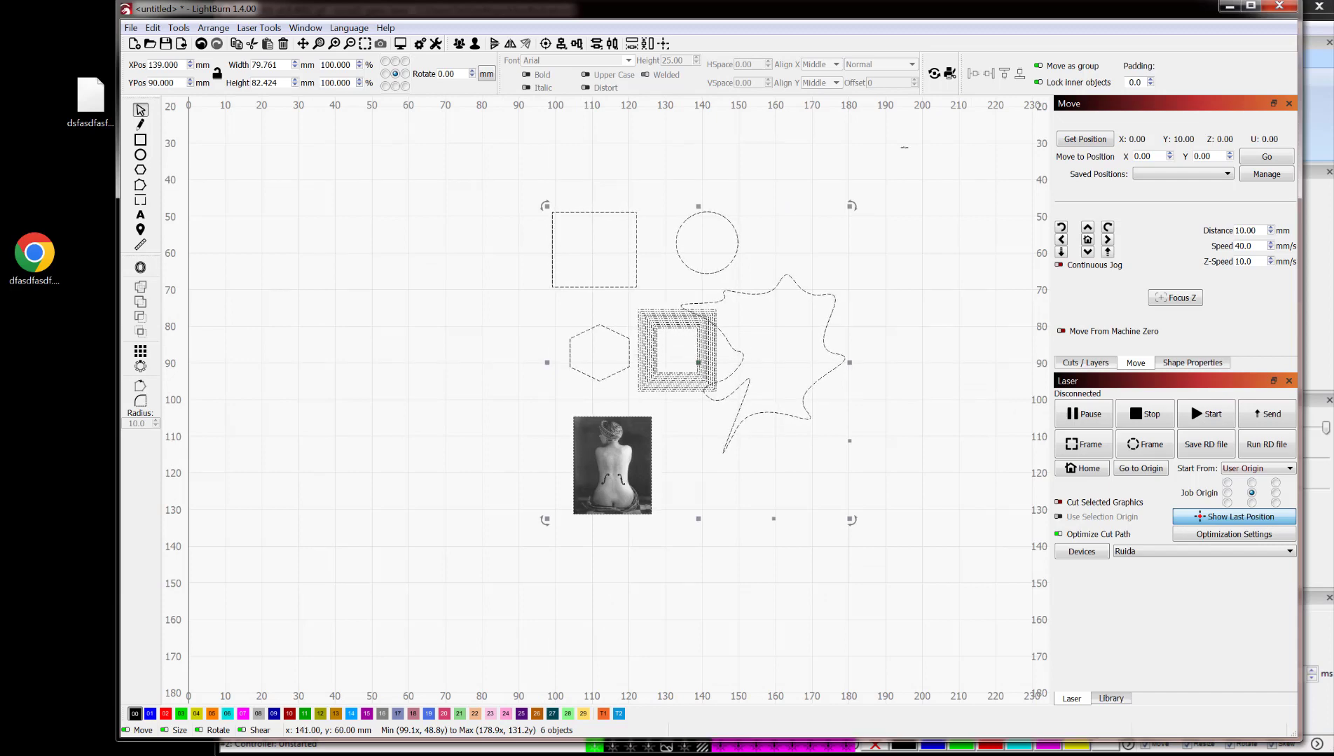
# Return to MeerK40t and inspect the Wait operation and the freeform curve in the loaded design.
pyautogui.click(1231, 8)
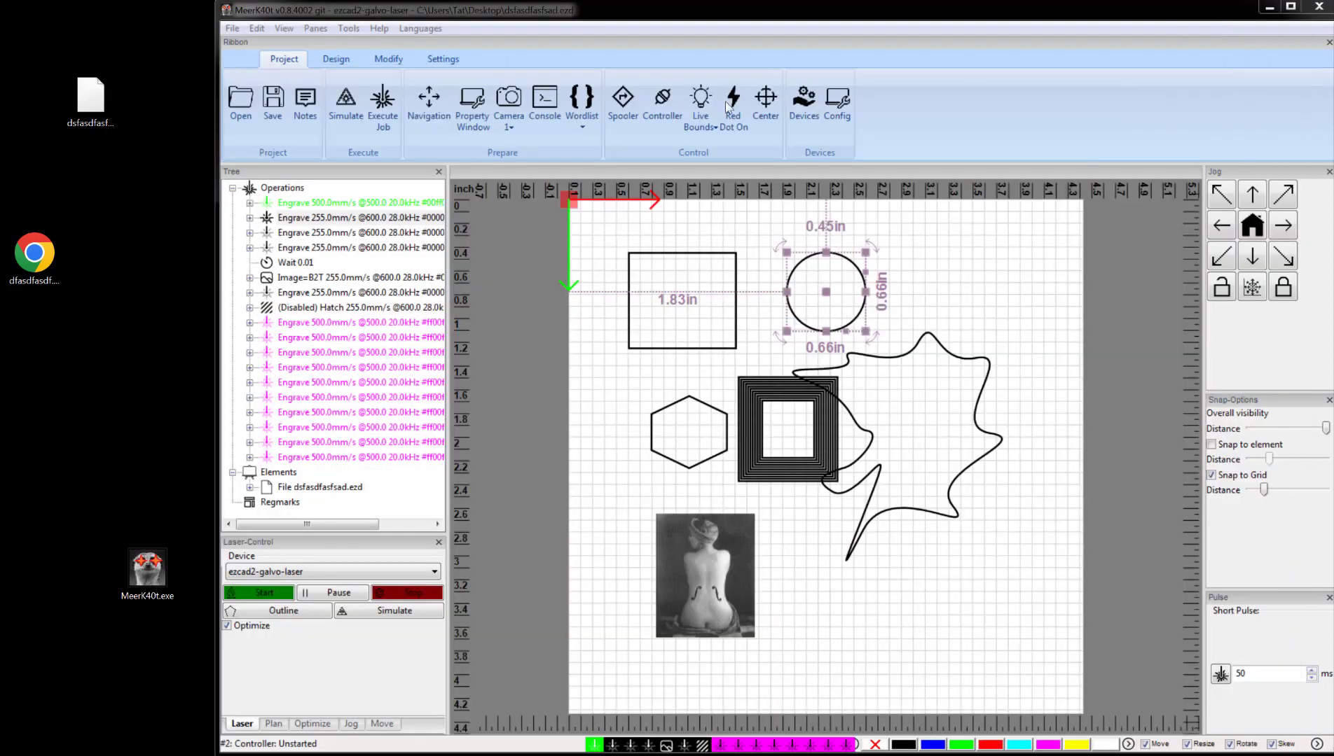
pyautogui.click(232, 29)
pyautogui.click(283, 15)
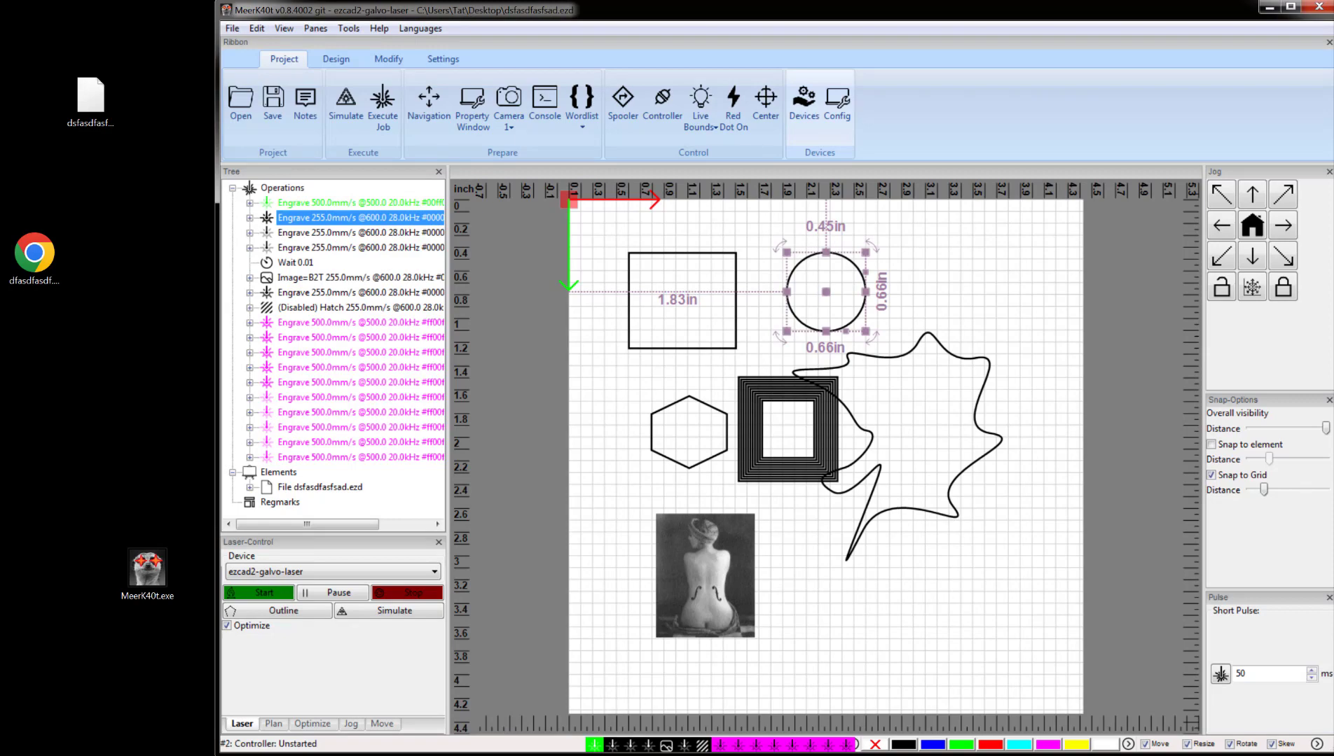
pyautogui.hotkey('alt', 'Tab')
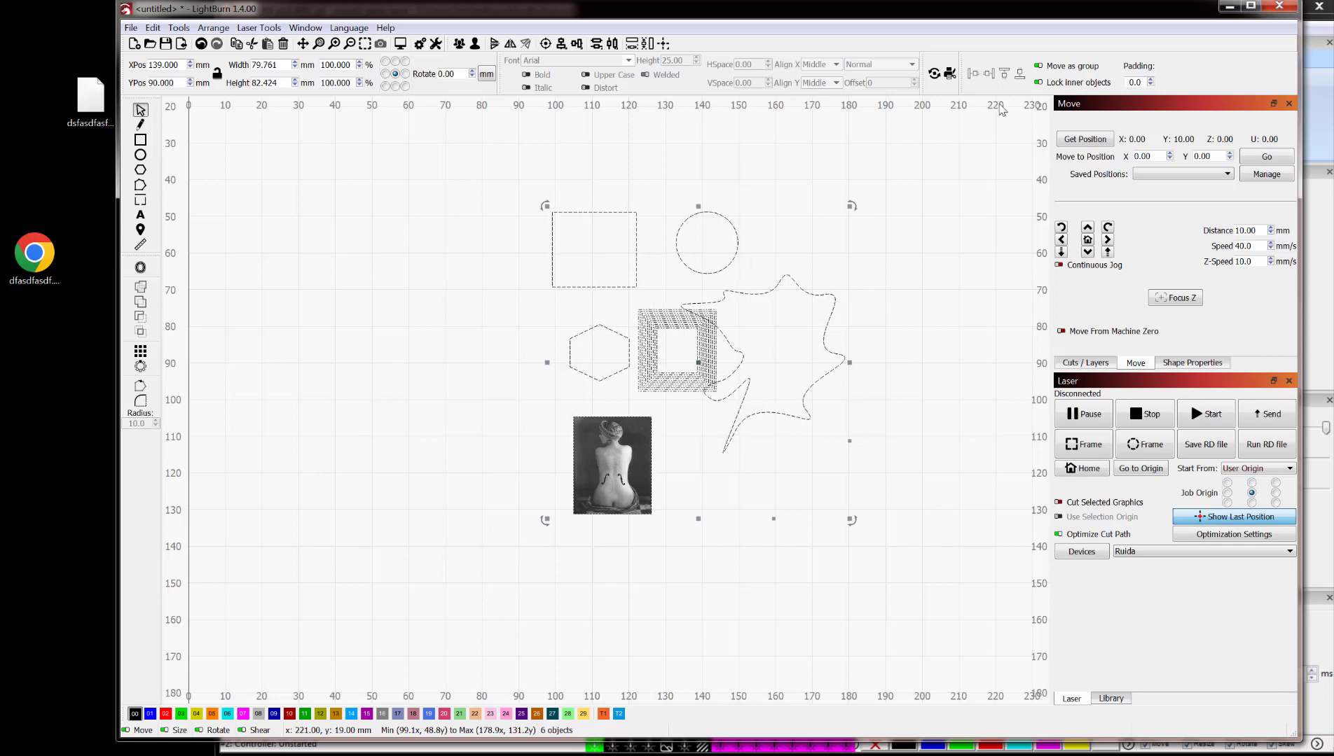
pyautogui.click(1229, 6)
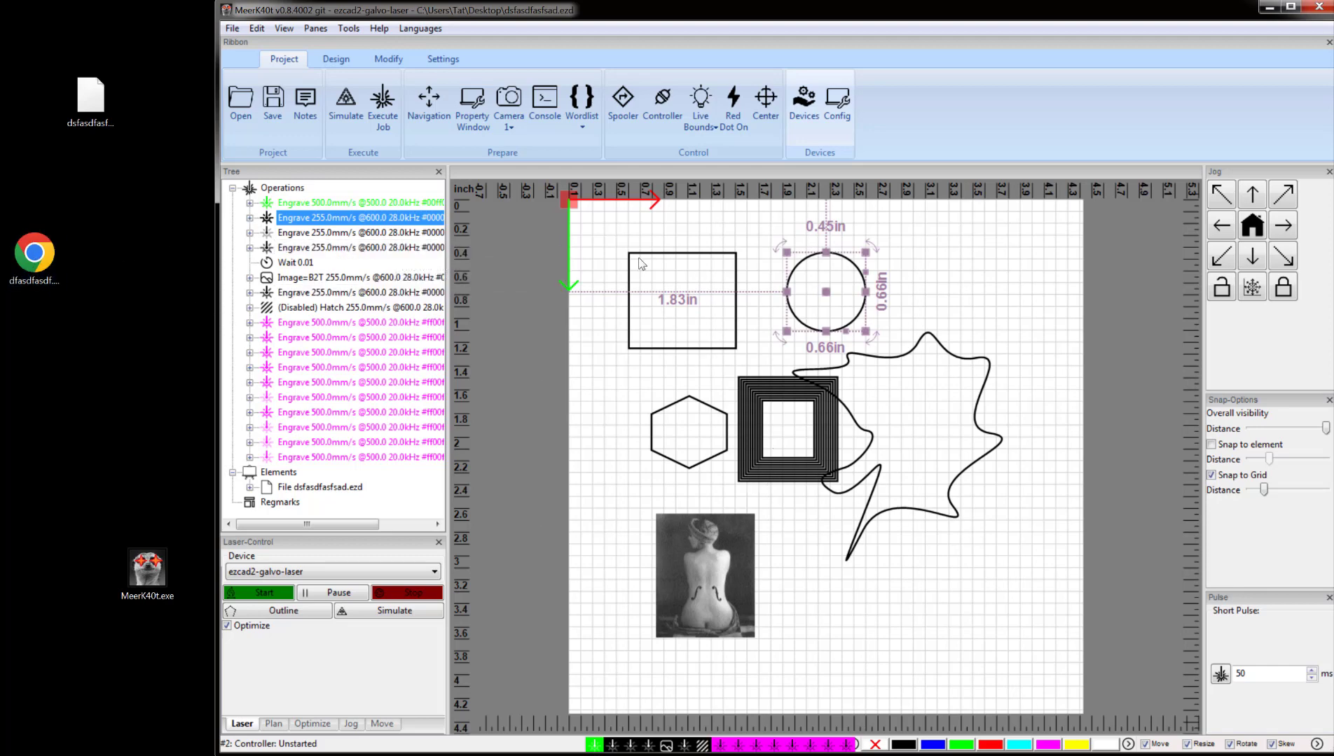
pyautogui.click(296, 262)
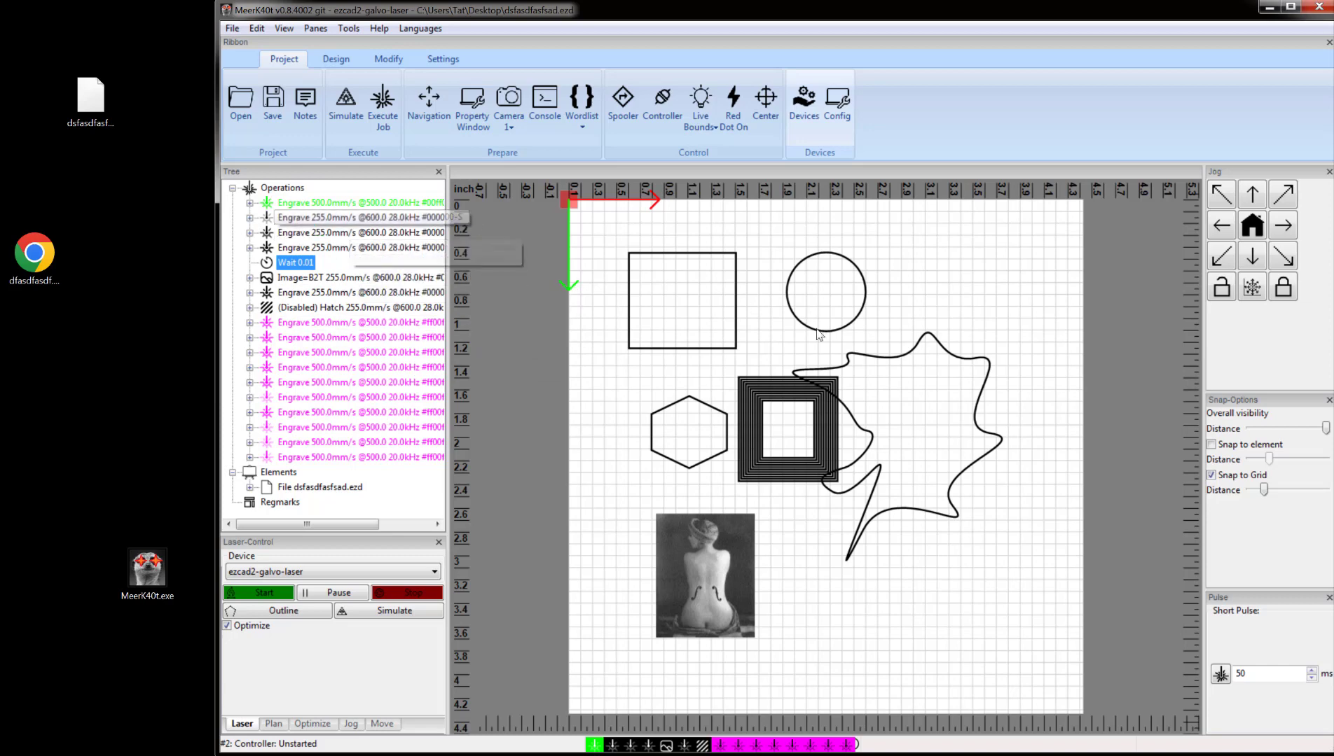
pyautogui.click(878, 363)
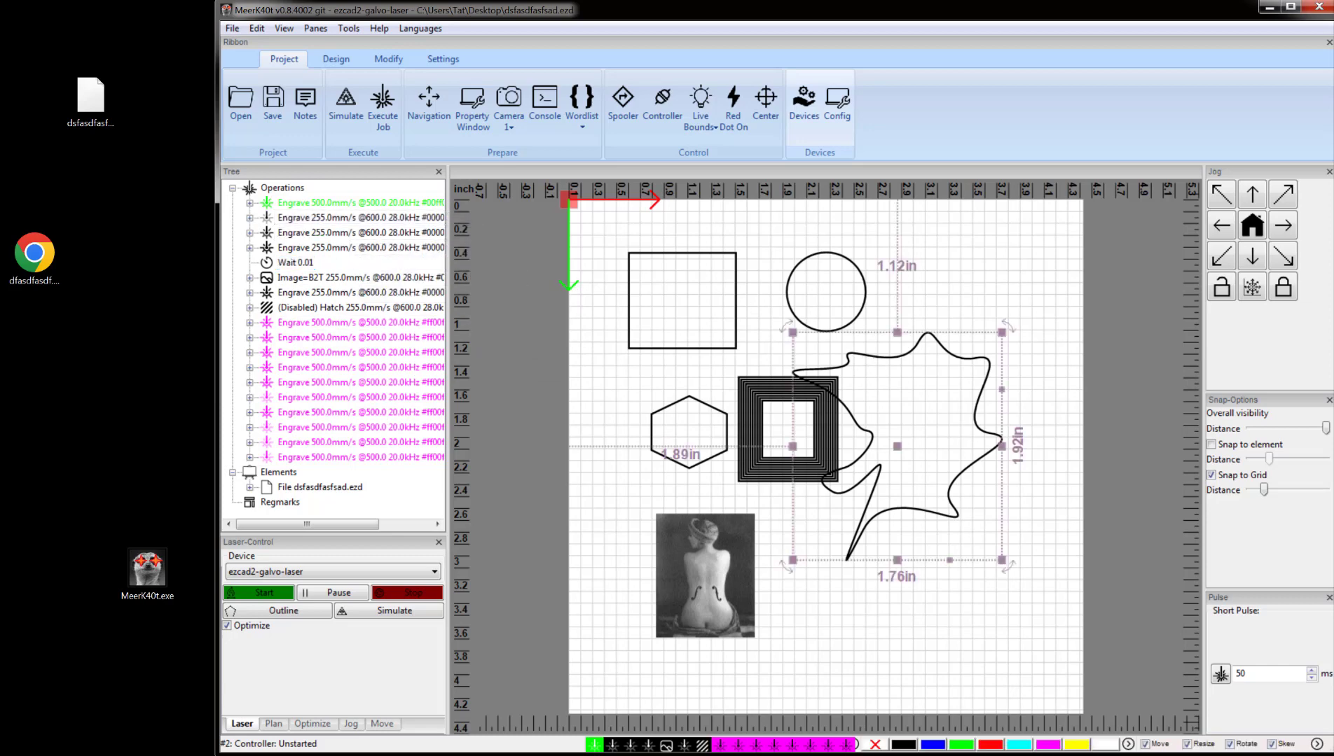
# Switch to LightBurn and move the freeform curve clear of the hatched rectangle, to about X 177 mm, Y 81 mm.
pyautogui.hotkey('alt', 'Tab')
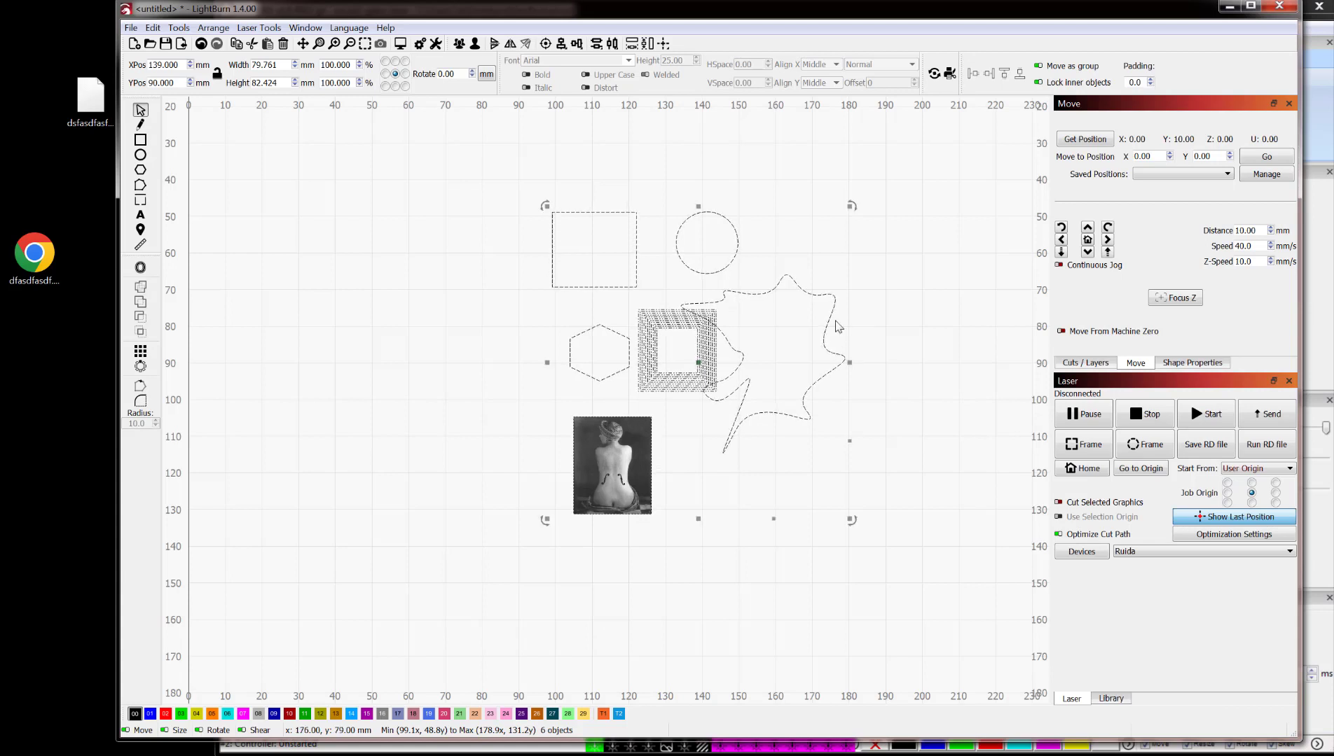
pyautogui.click(858, 319)
pyautogui.click(834, 318)
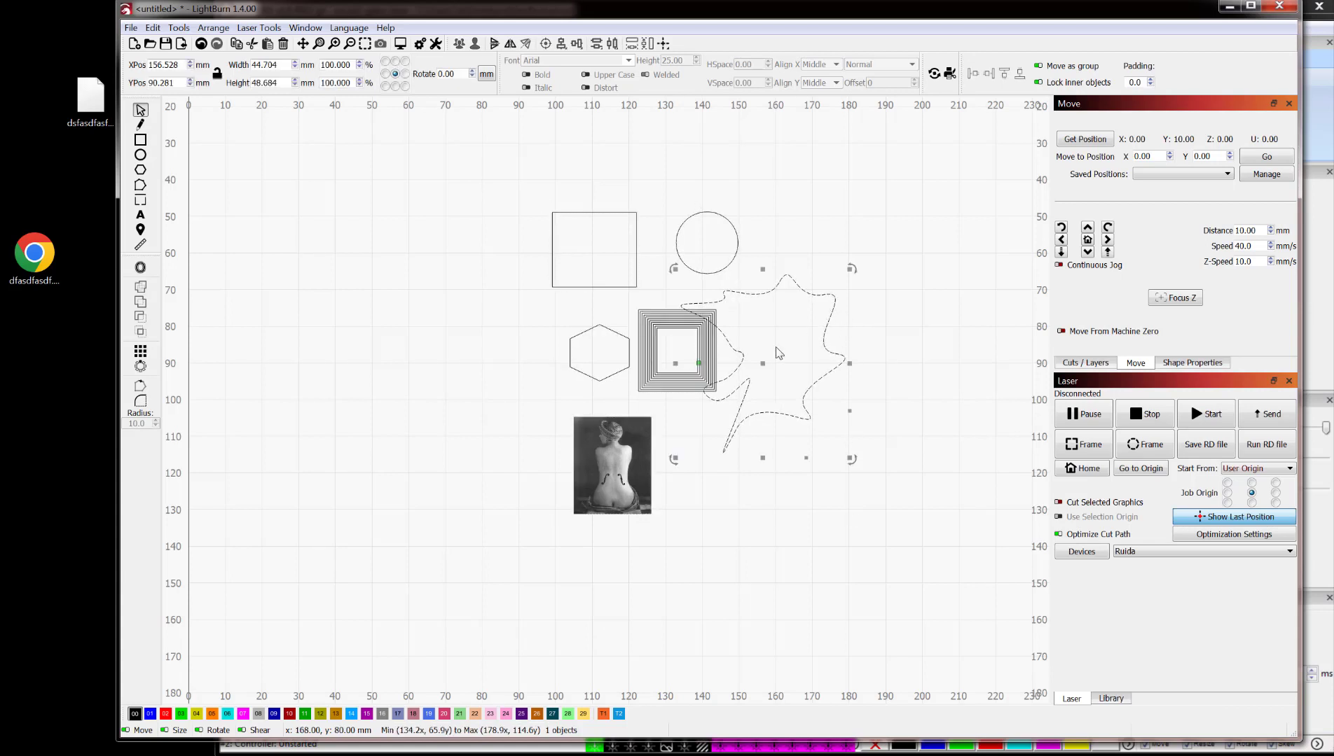
pyautogui.moveTo(763, 369); pyautogui.dragTo(840, 335)
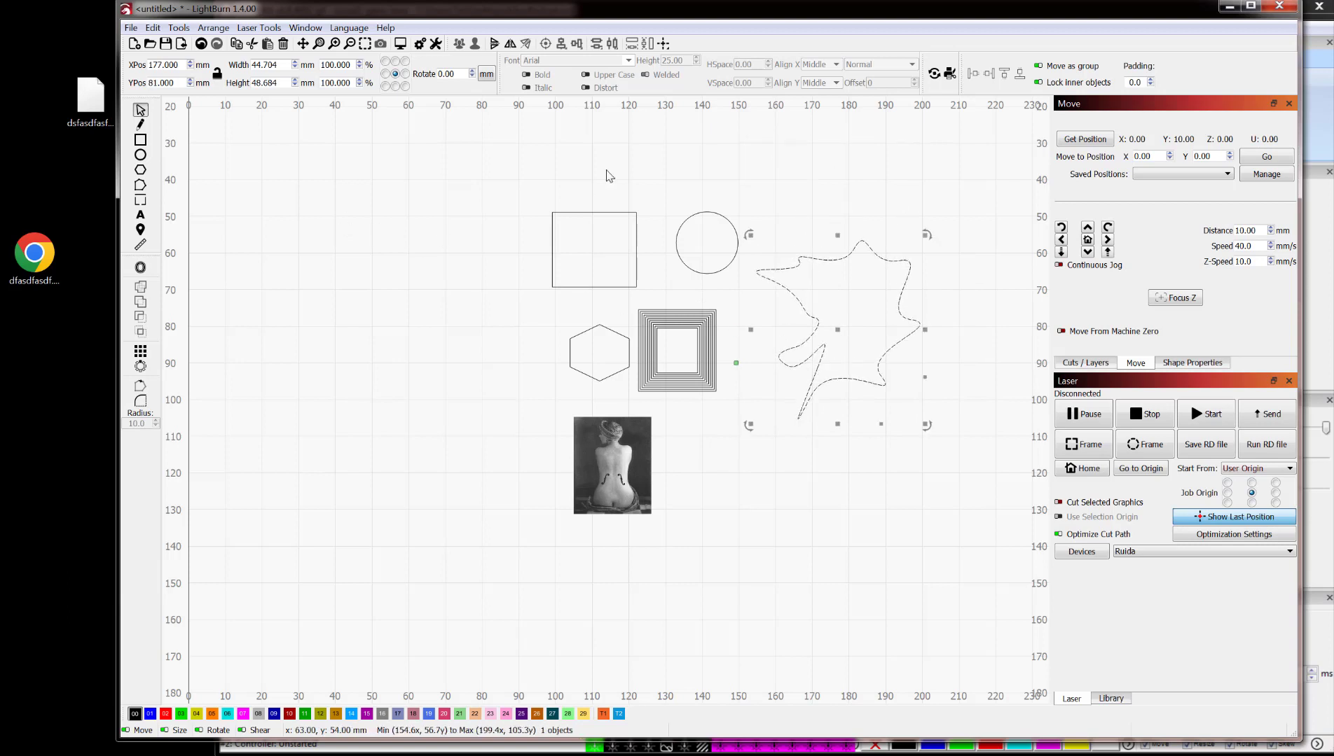